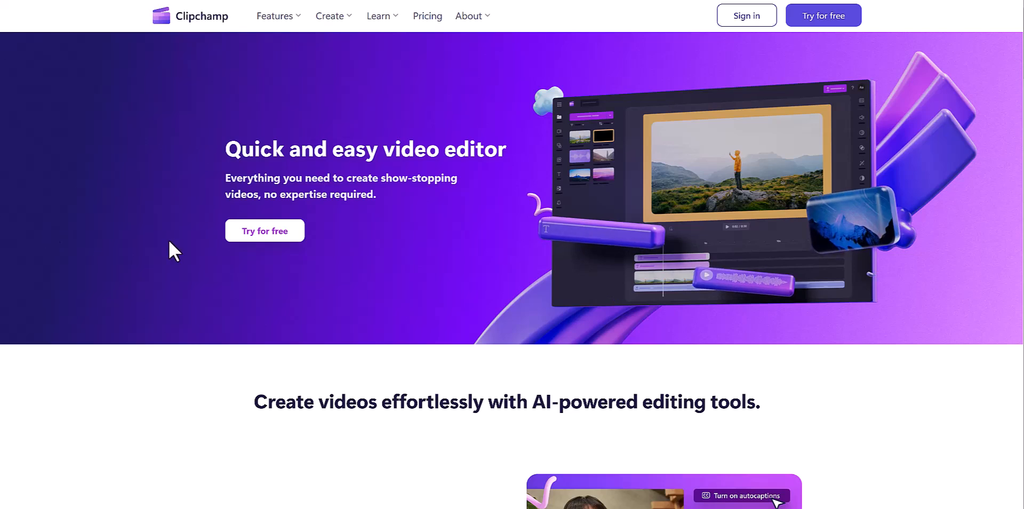
Sign in to Clipchamp with an existing Google account and approve the sign-in.
{"action": "left_click", "coordinate": [743, 24]}
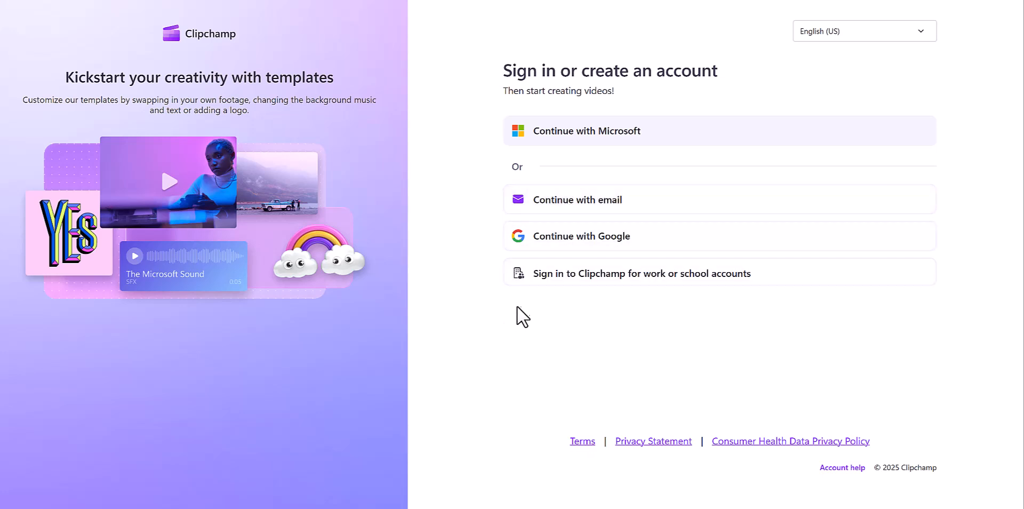
{"action": "left_click", "coordinate": [560, 246]}
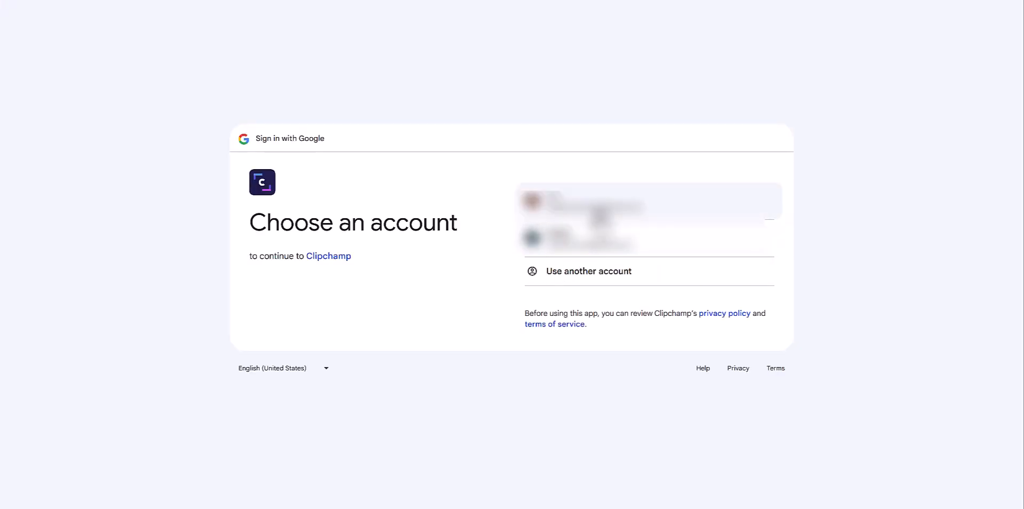
{"action": "left_click", "coordinate": [600, 212]}
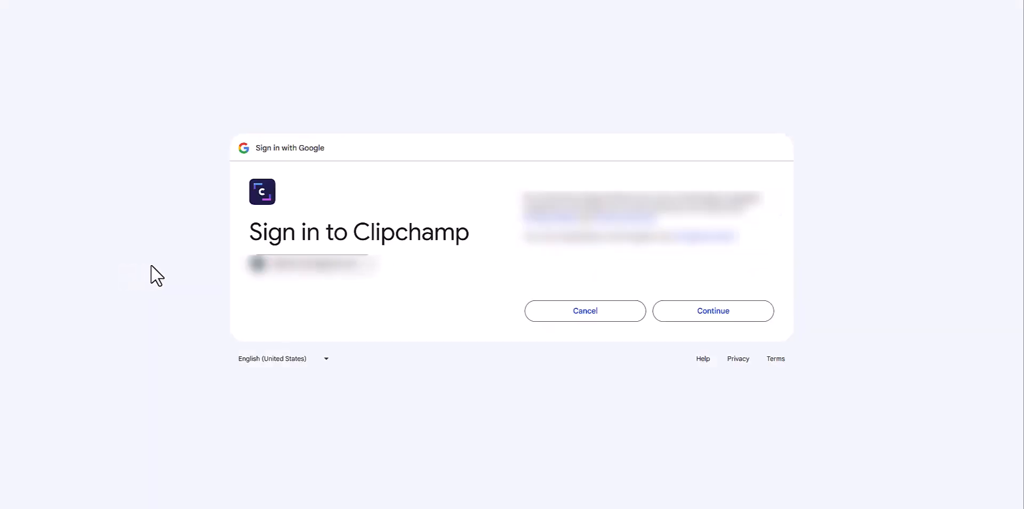
{"action": "left_click", "coordinate": [693, 316]}
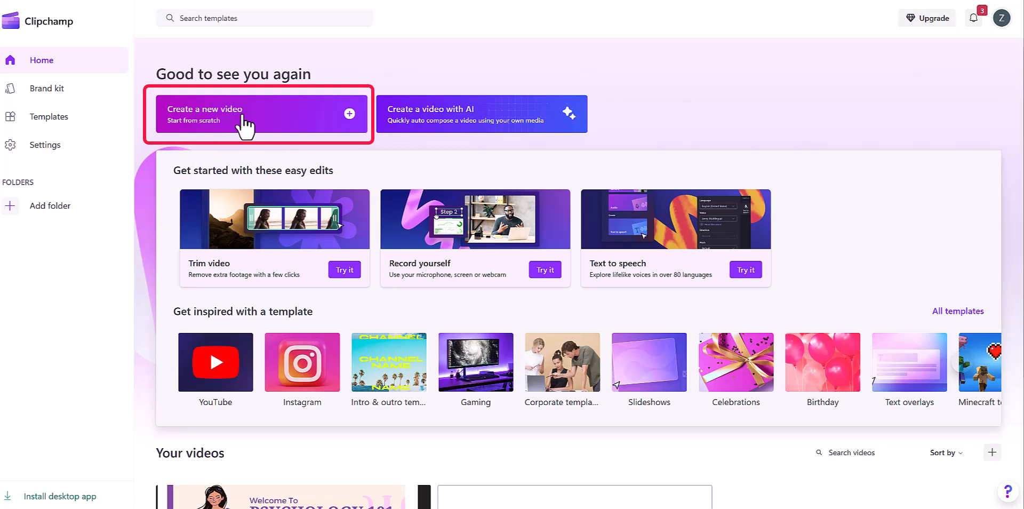
Start a new video from scratch and open the screen-only recorder, leaving Speaker Coach off.
{"action": "left_click", "coordinate": [230, 127]}
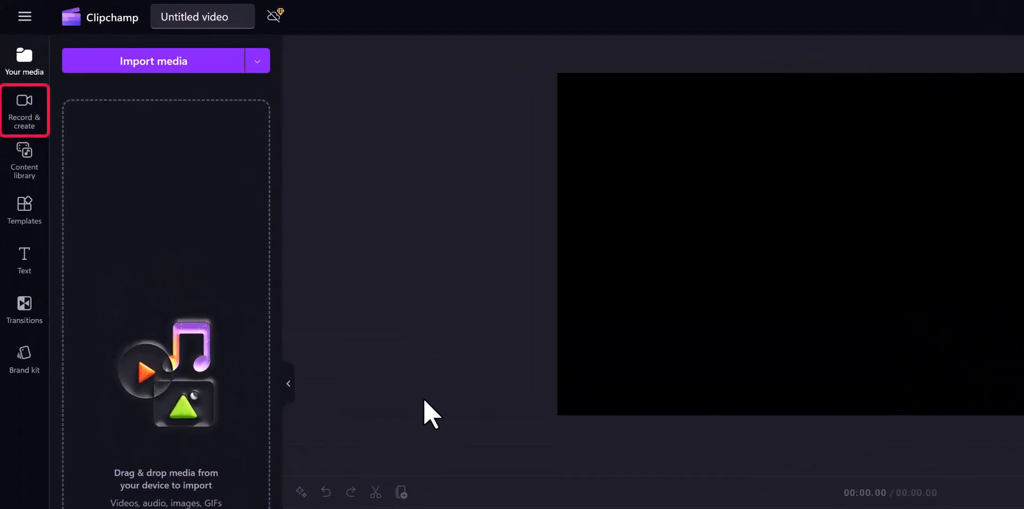
{"action": "left_click", "coordinate": [25, 114]}
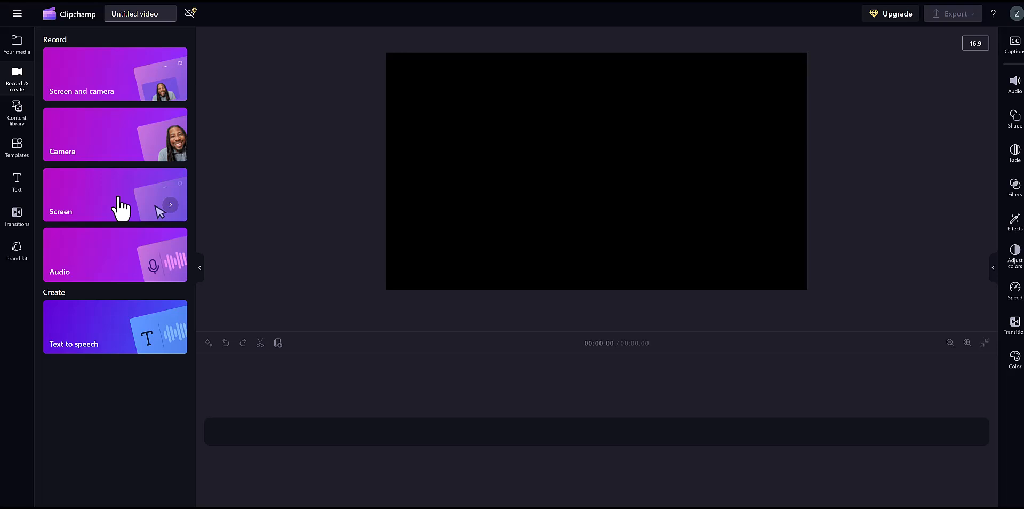
{"action": "left_click", "coordinate": [119, 199]}
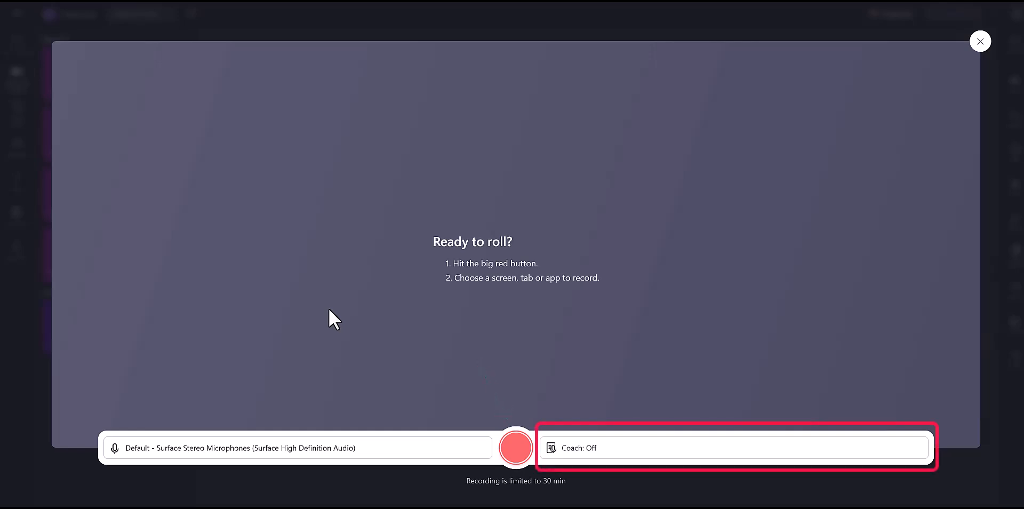
{"action": "left_click", "coordinate": [606, 449]}
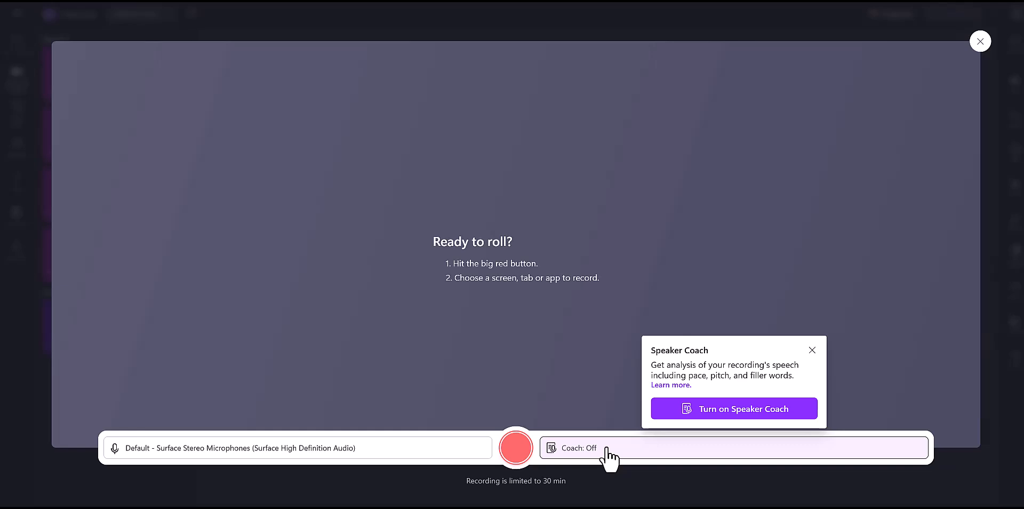
{"action": "left_click", "coordinate": [815, 351]}
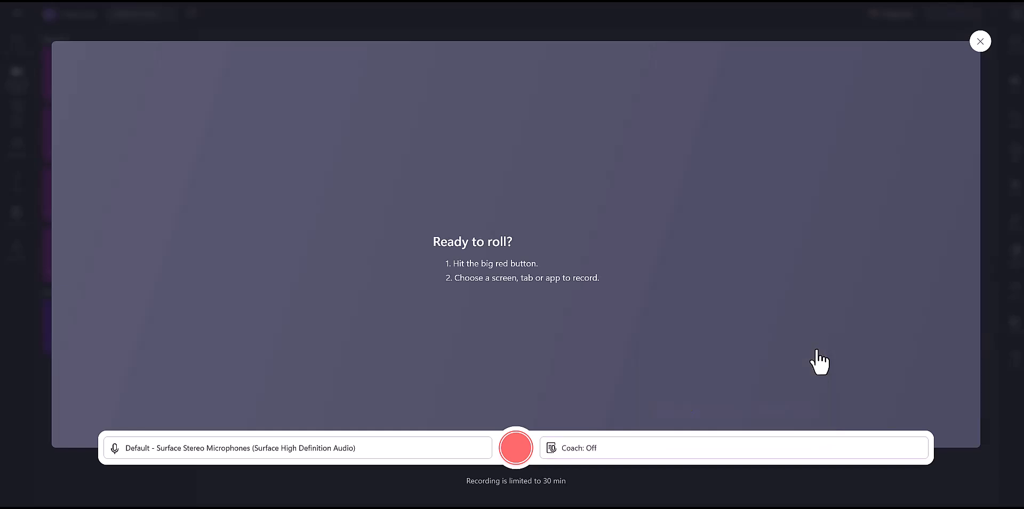
Record the "welcome to psychology" image window and save the finished recording for editing.
{"action": "left_click", "coordinate": [516, 448]}
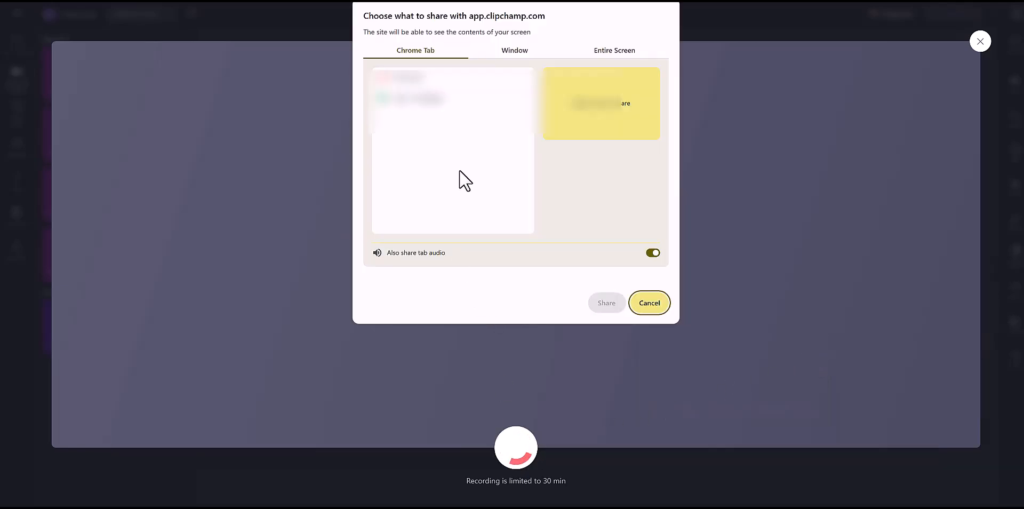
{"action": "left_click", "coordinate": [515, 49]}
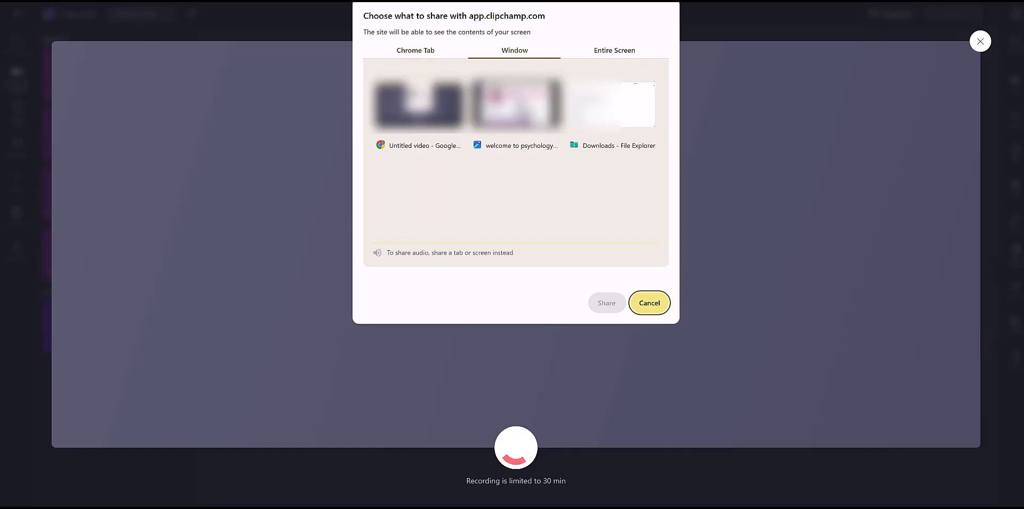
{"action": "left_click", "coordinate": [516, 107]}
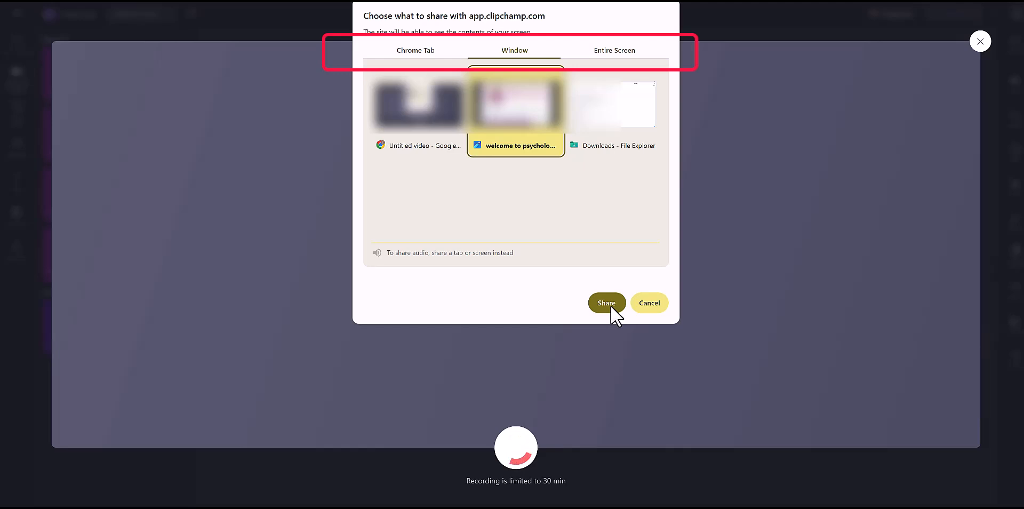
{"action": "left_click", "coordinate": [411, 59]}
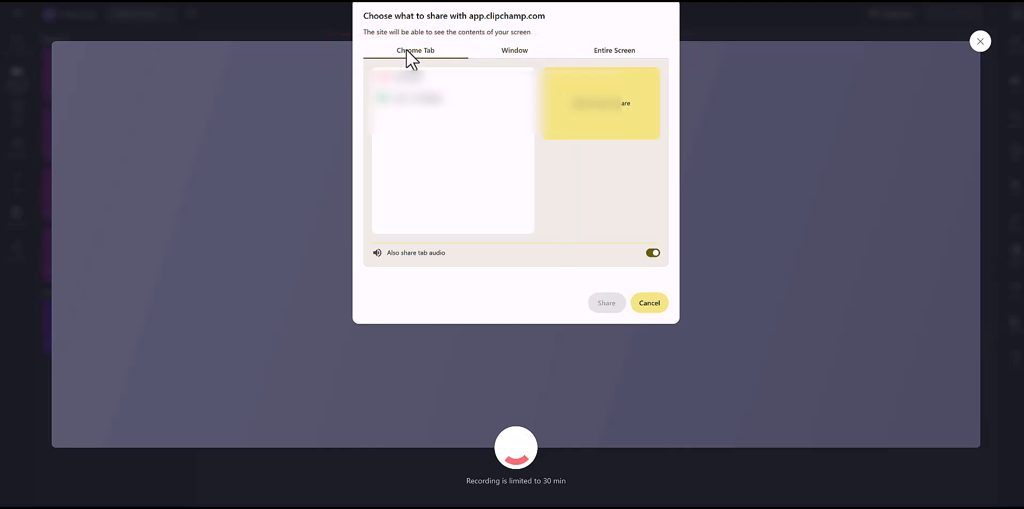
{"action": "left_click", "coordinate": [507, 53]}
{"action": "left_click", "coordinate": [516, 135]}
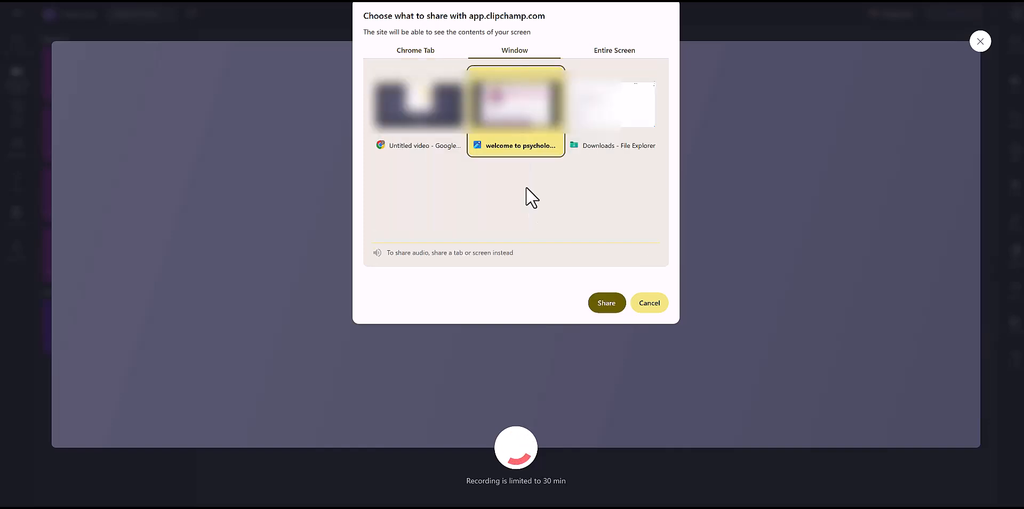
{"action": "left_click", "coordinate": [598, 302]}
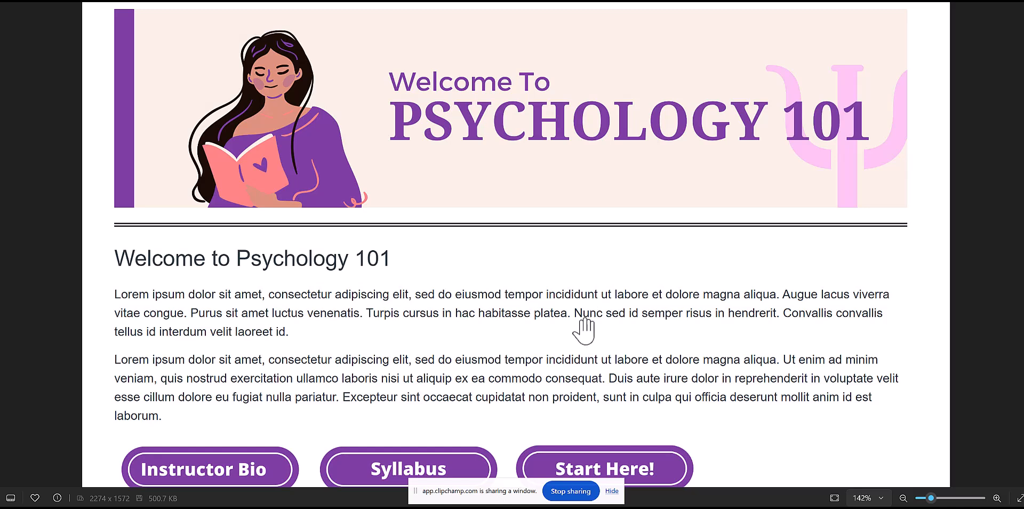
{"action": "left_click", "coordinate": [569, 491]}
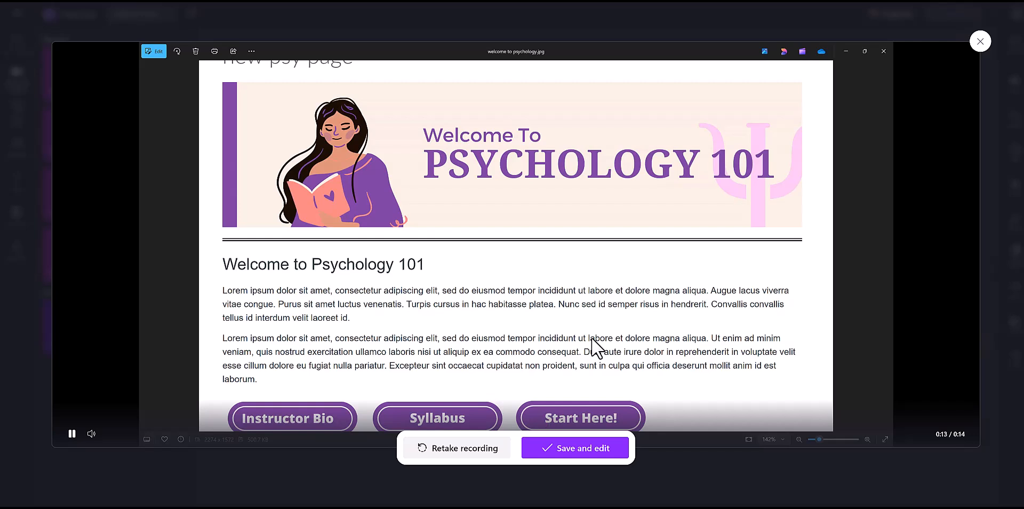
{"action": "left_click", "coordinate": [568, 450]}
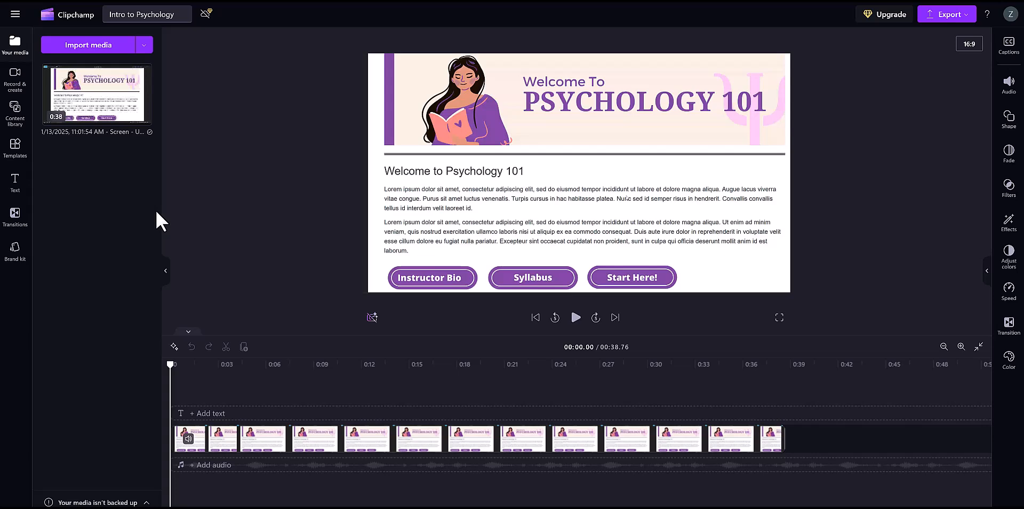
Search the templates for "intro" to add the Law lecture intro, and move the screen recording clip so it starts after the intro.
{"action": "left_click", "coordinate": [16, 150]}
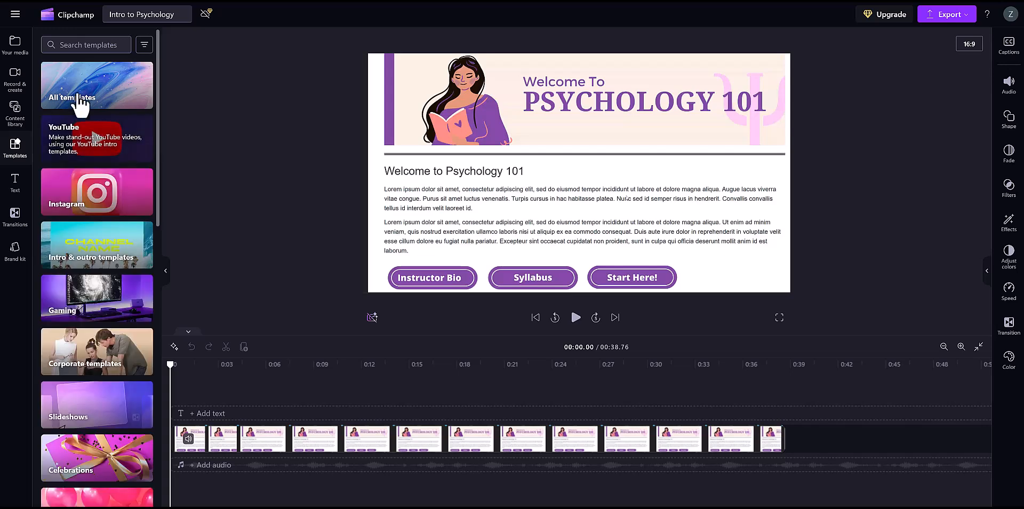
{"action": "left_click", "coordinate": [81, 45]}
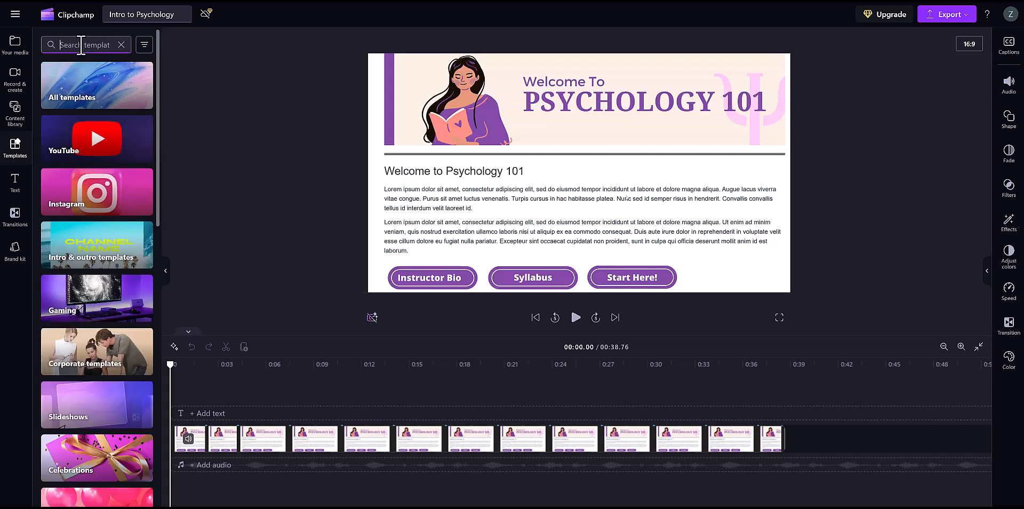
{"action": "type", "text": "intro"}
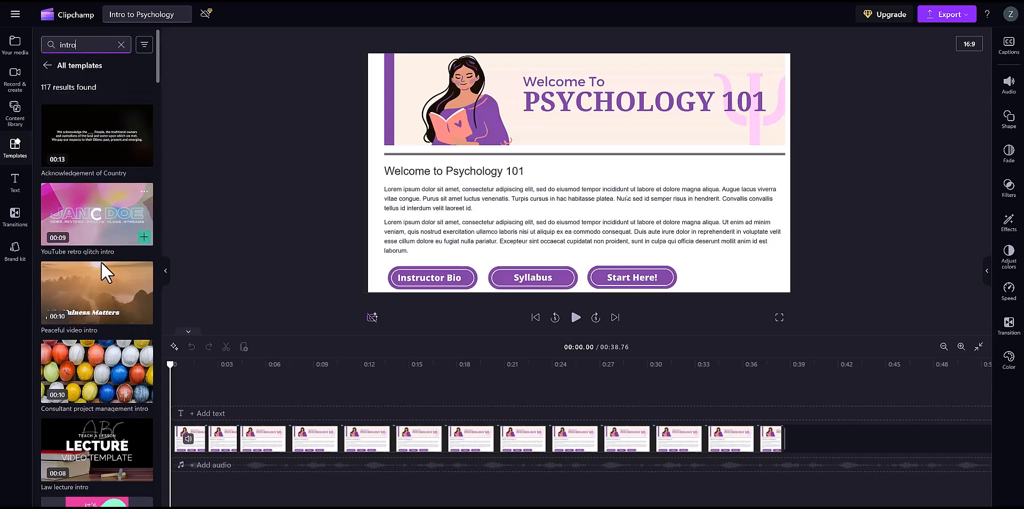
{"action": "scroll", "coordinate": [104, 264], "scroll_direction": "down", "scroll_amount": 3}
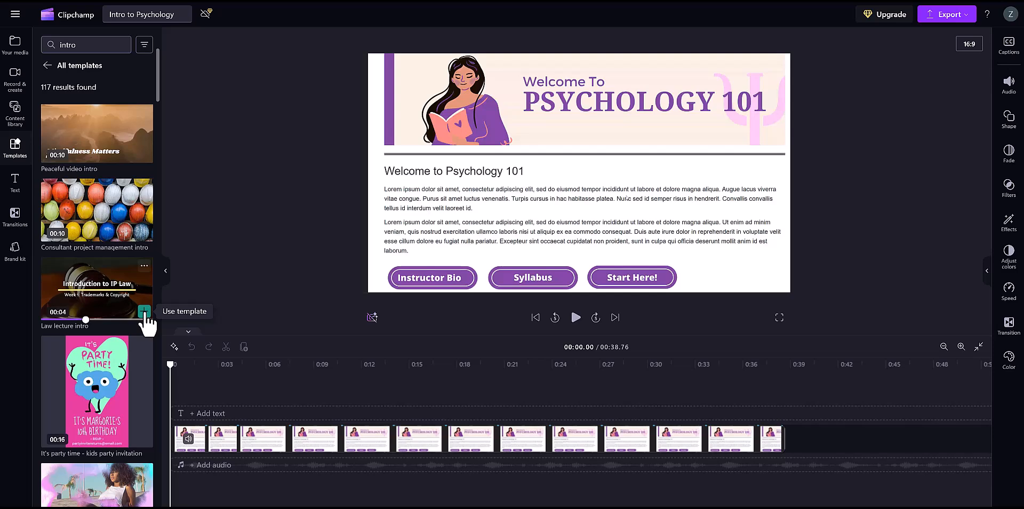
{"action": "left_click", "coordinate": [144, 310]}
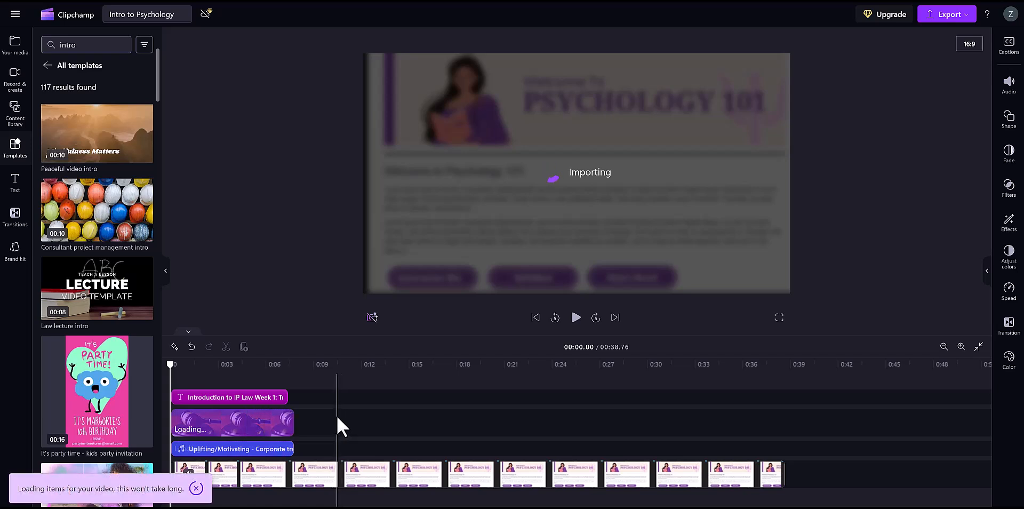
{"action": "left_click", "coordinate": [275, 473]}
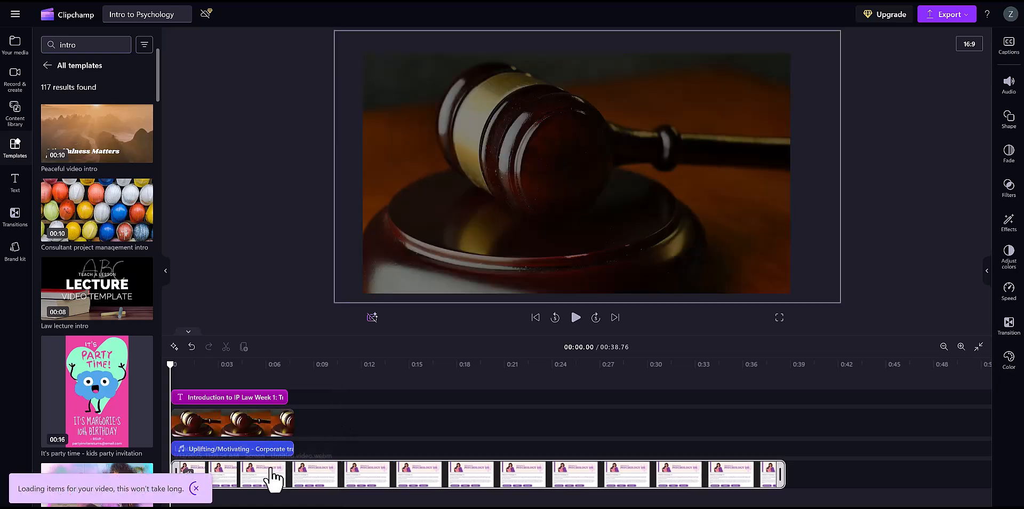
{"action": "left_click_drag", "start_coordinate": [288, 476], "coordinate": [393, 469]}
Replace the intro's title and subtitle text with "Intro to Psychology".
{"action": "left_click", "coordinate": [201, 422]}
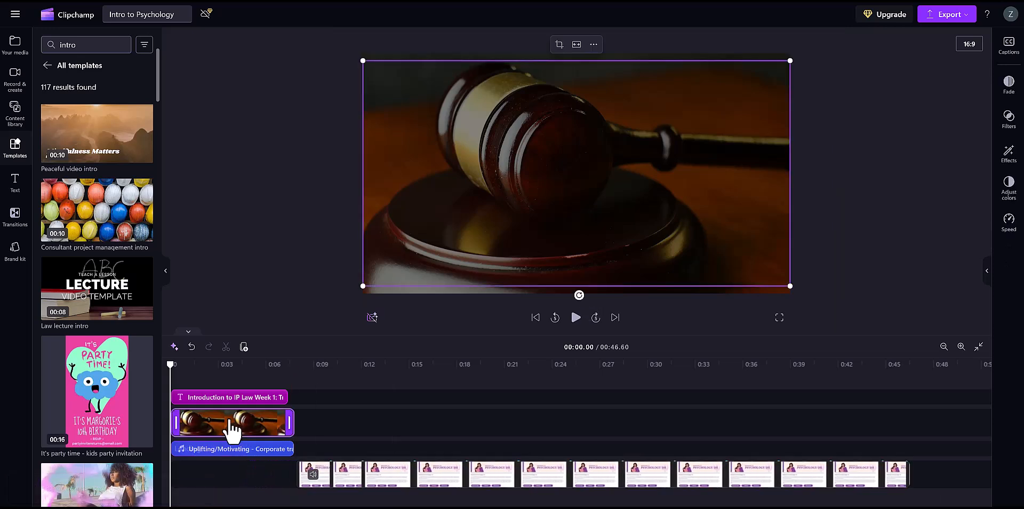
{"action": "left_click", "coordinate": [229, 429]}
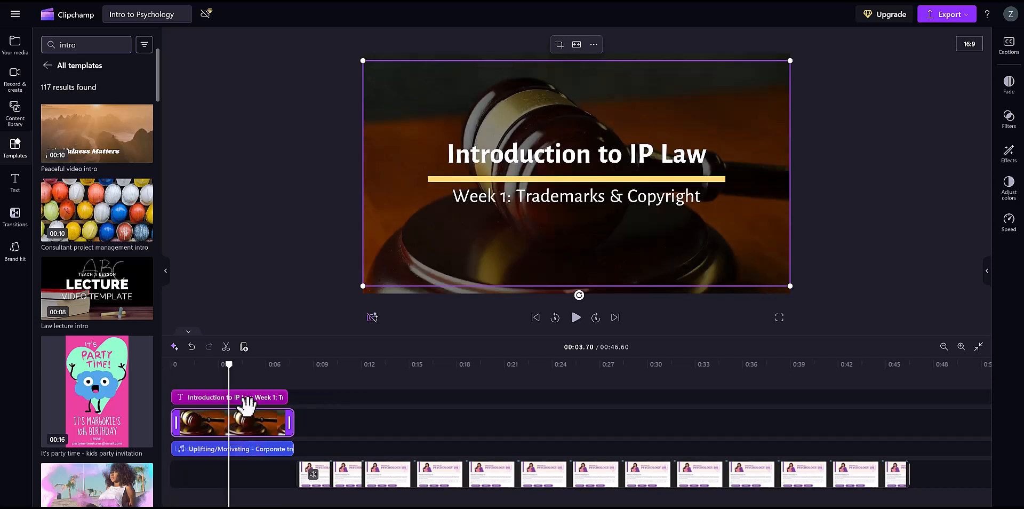
{"action": "left_click", "coordinate": [512, 153]}
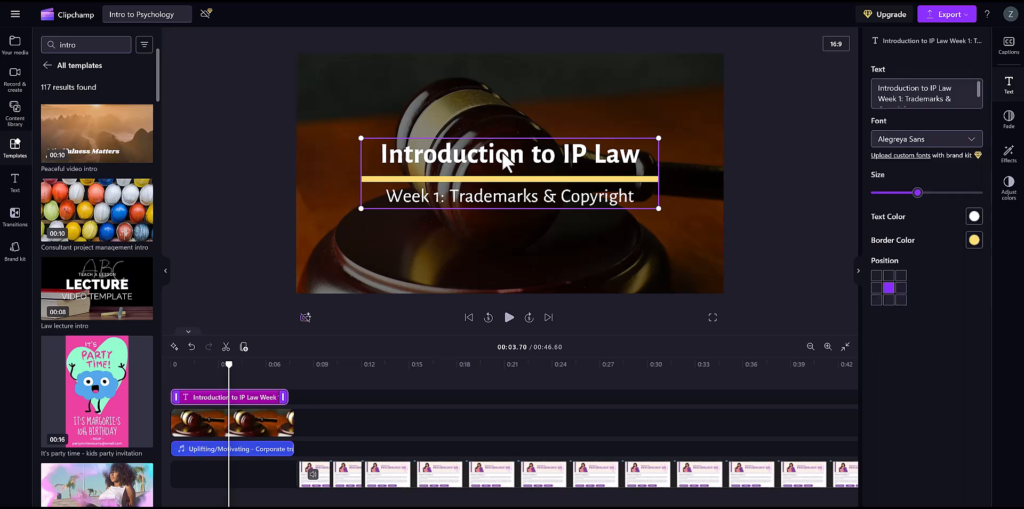
{"action": "left_click", "coordinate": [964, 90]}
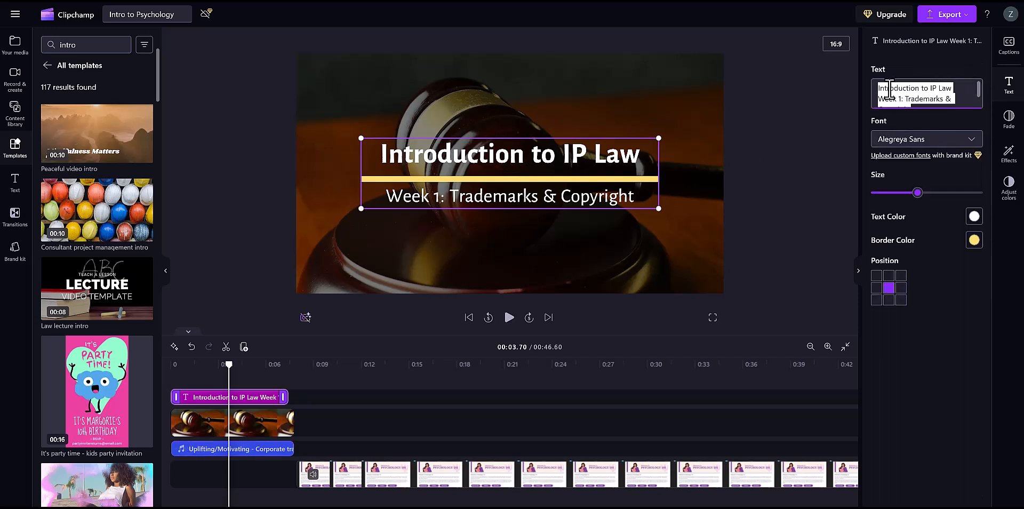
{"action": "type", "text": "Intro to Psycho"}
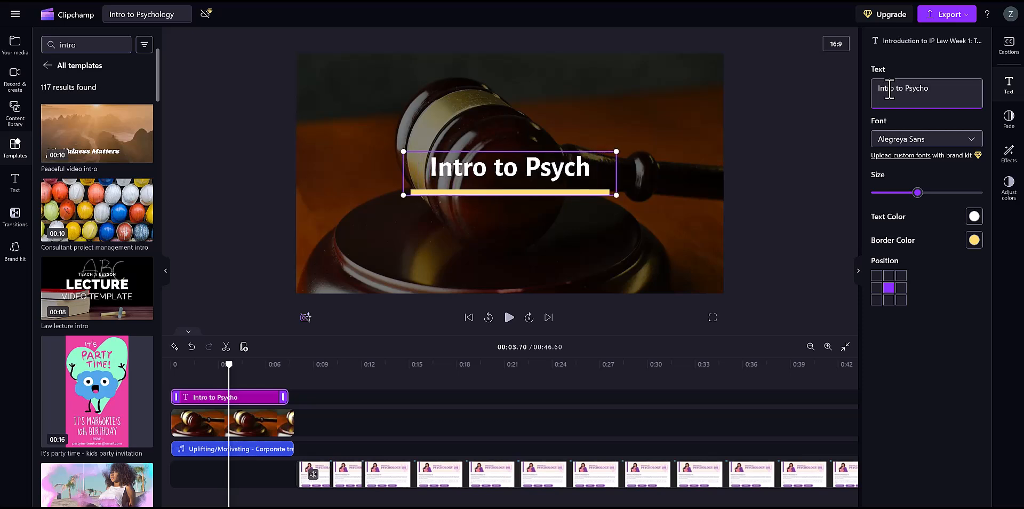
{"action": "type", "text": "c"}
{"action": "key", "text": "BackSpace"}
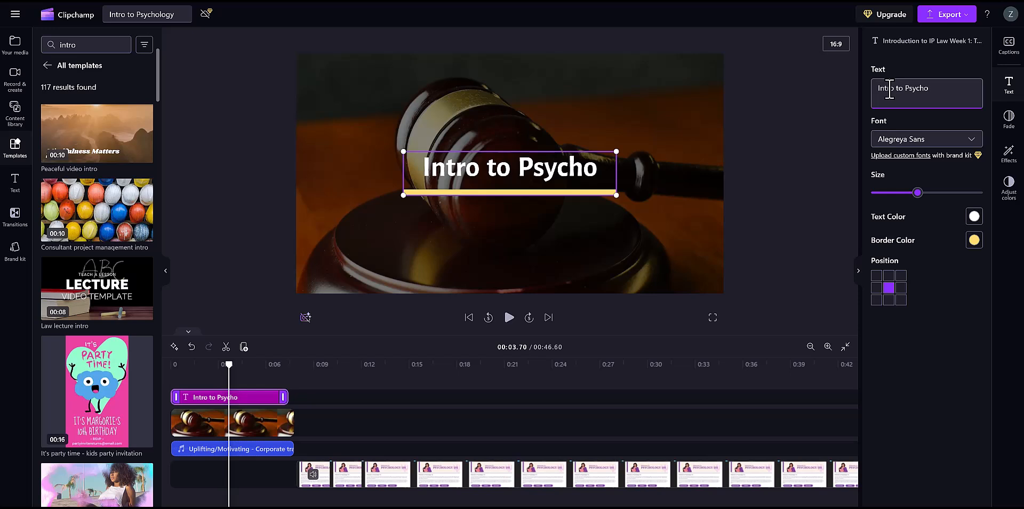
{"action": "type", "text": "logy"}
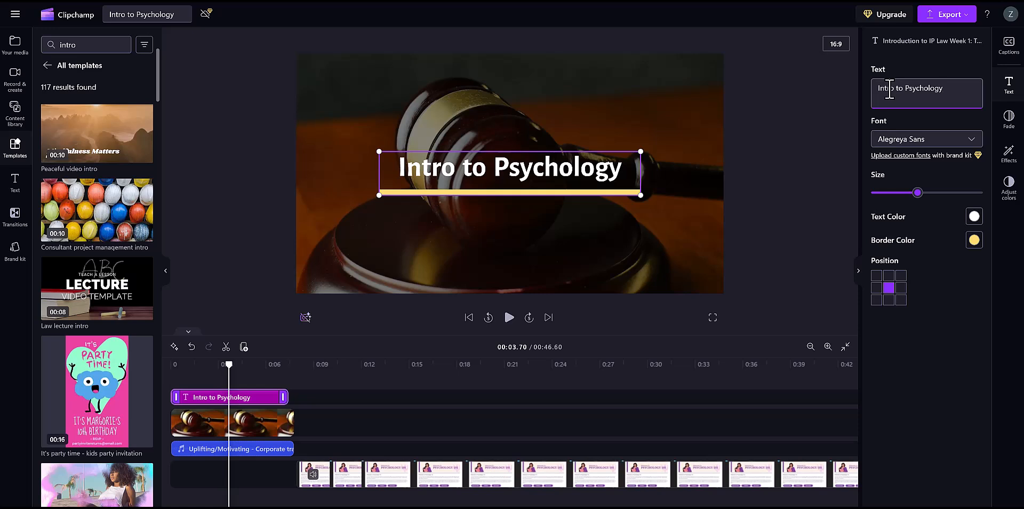
{"action": "left_click", "coordinate": [325, 269]}
{"action": "left_click", "coordinate": [210, 192]}
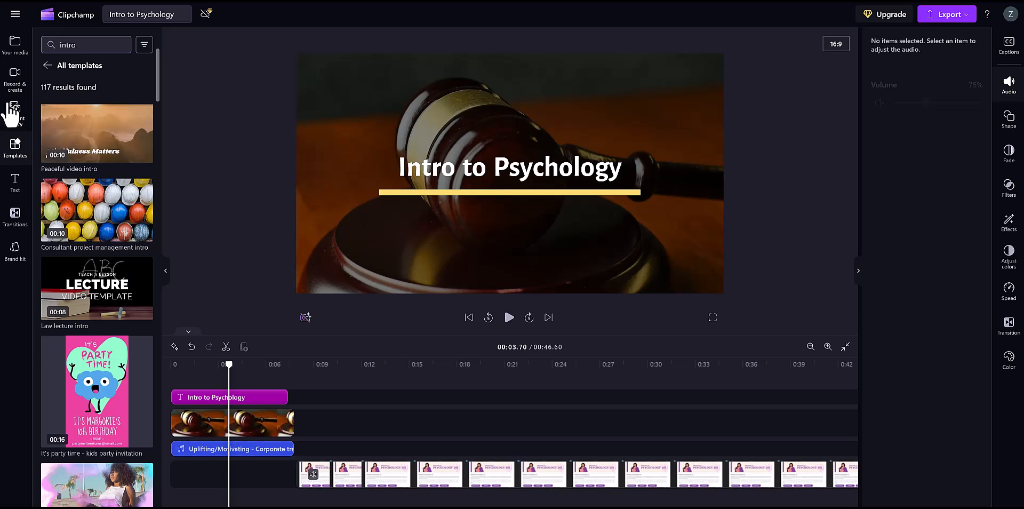
Import the "intro to psychology" PNG image and replace the gavel clip in the intro with it.
{"action": "left_click", "coordinate": [17, 54]}
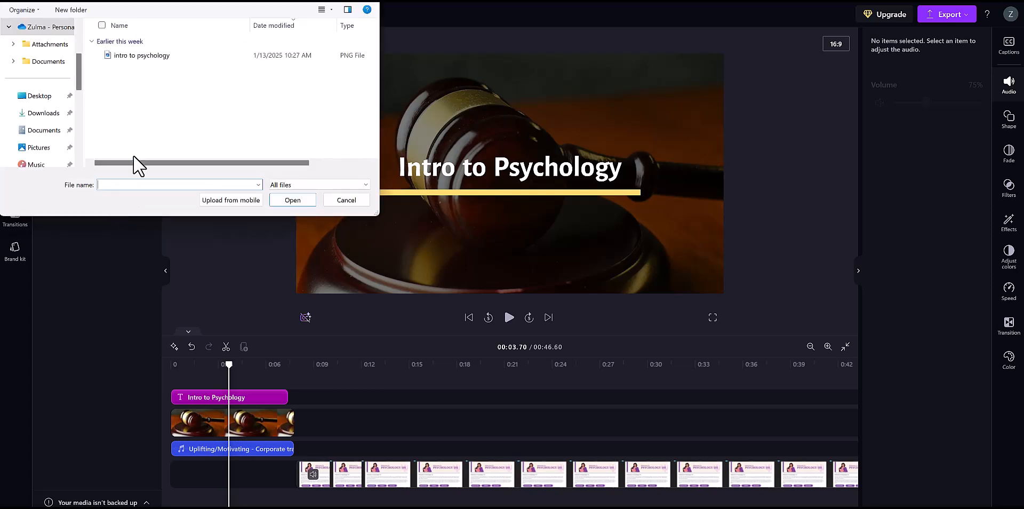
{"action": "left_click", "coordinate": [159, 55]}
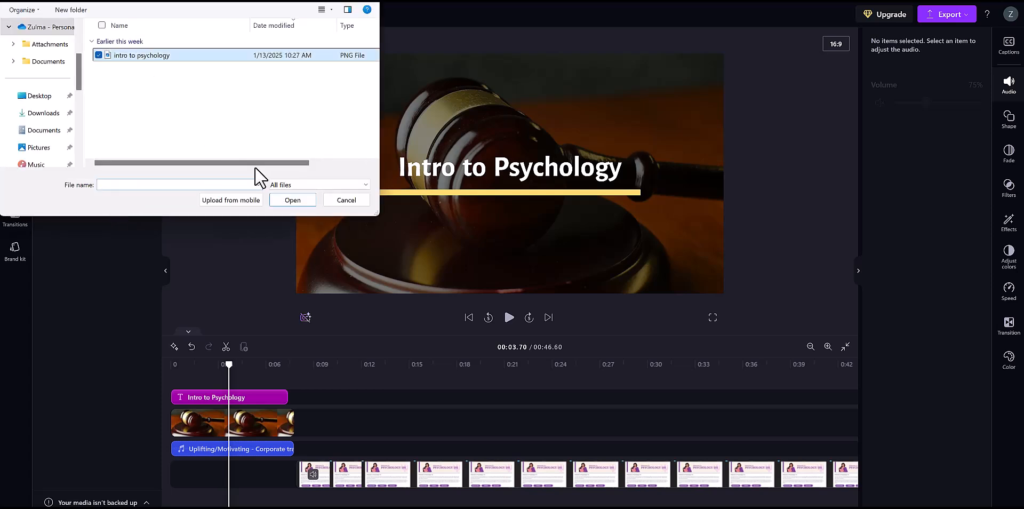
{"action": "left_click", "coordinate": [293, 201]}
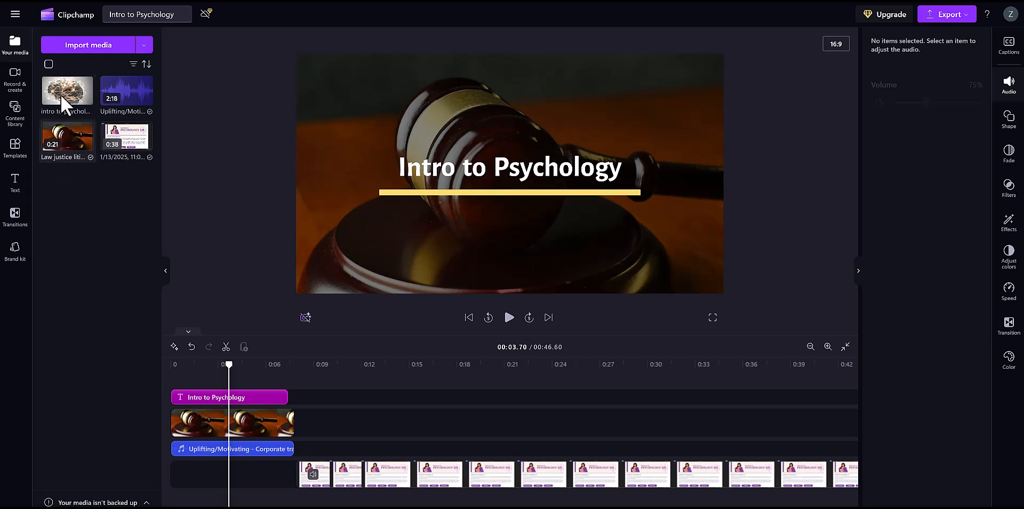
{"action": "mouse_move", "coordinate": [60, 92]}
{"action": "left_click_drag", "start_coordinate": [65, 92], "coordinate": [199, 422]}
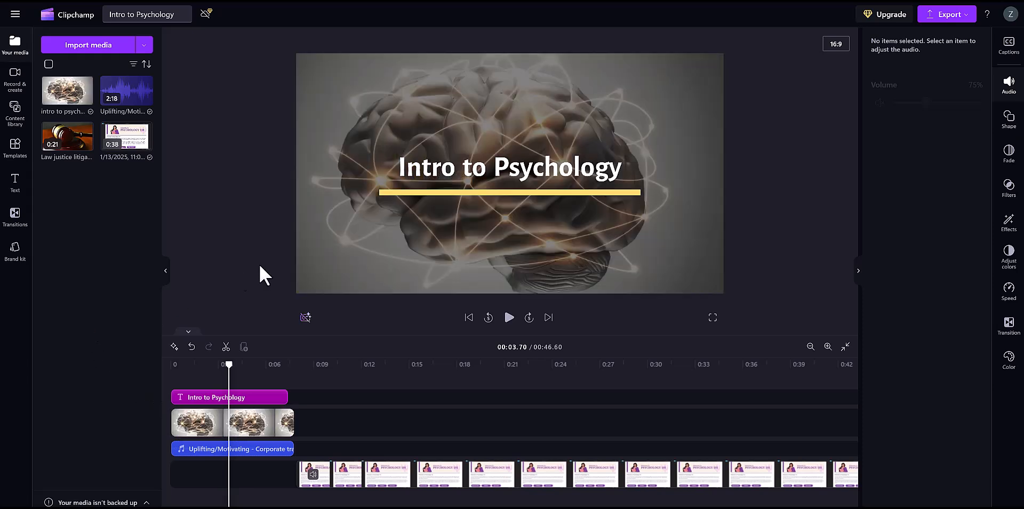
Reduce the saturation and contrast of the brain image in the intro to mute its colors behind the title.
{"action": "left_click", "coordinate": [404, 113]}
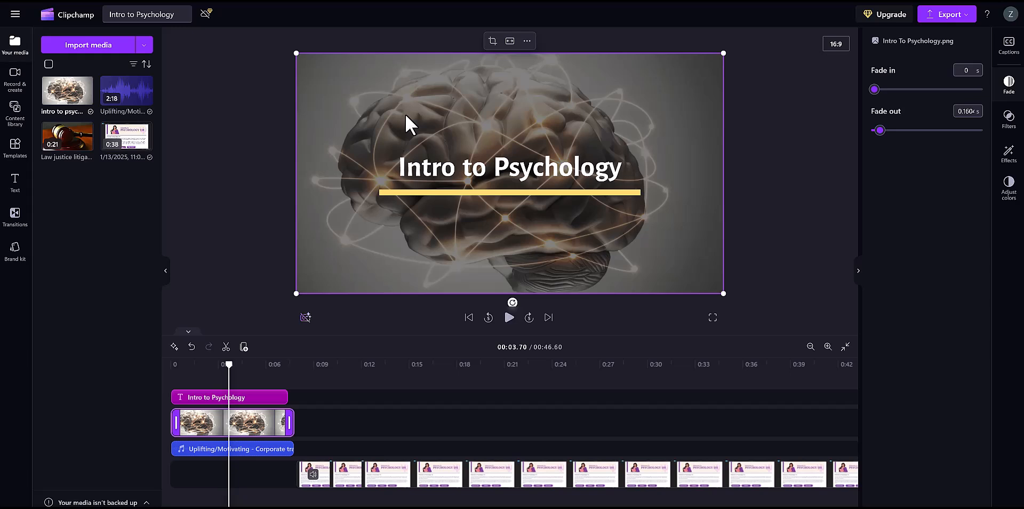
{"action": "left_click", "coordinate": [1005, 189]}
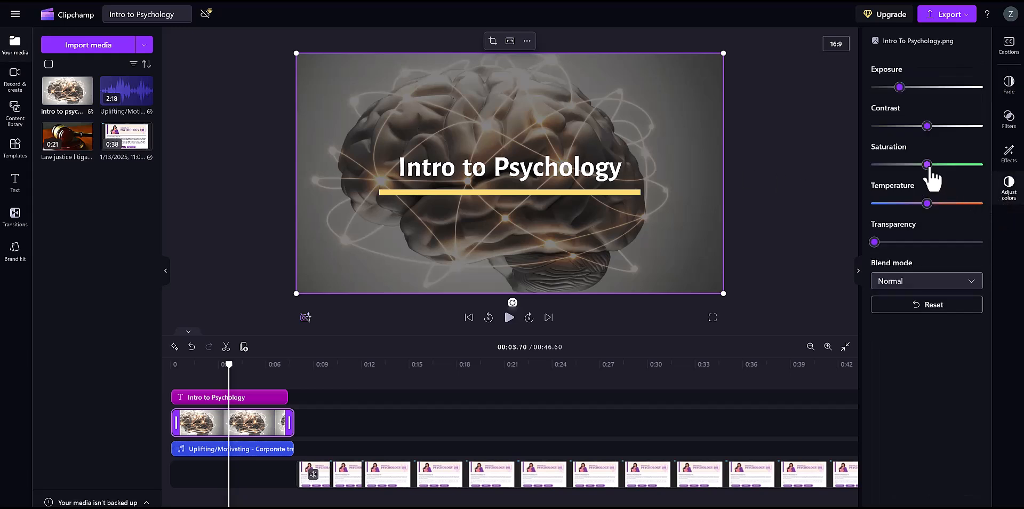
{"action": "left_click_drag", "start_coordinate": [926, 164], "coordinate": [898, 165]}
{"action": "left_click_drag", "start_coordinate": [915, 127], "coordinate": [908, 127]}
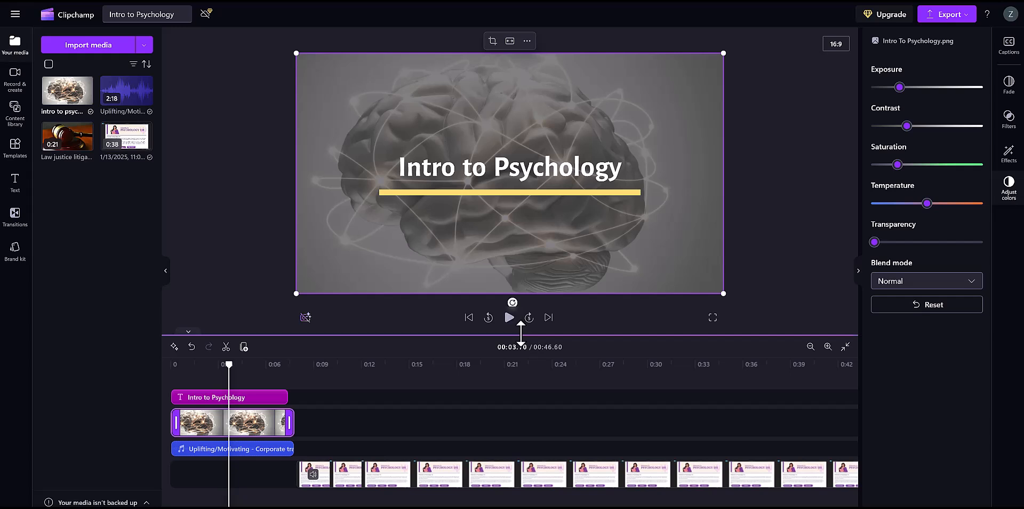
Preview the edited video from the start, then skip ahead to about 21 seconds into the screen recording and stop playback.
{"action": "left_click_drag", "start_coordinate": [224, 360], "coordinate": [165, 365]}
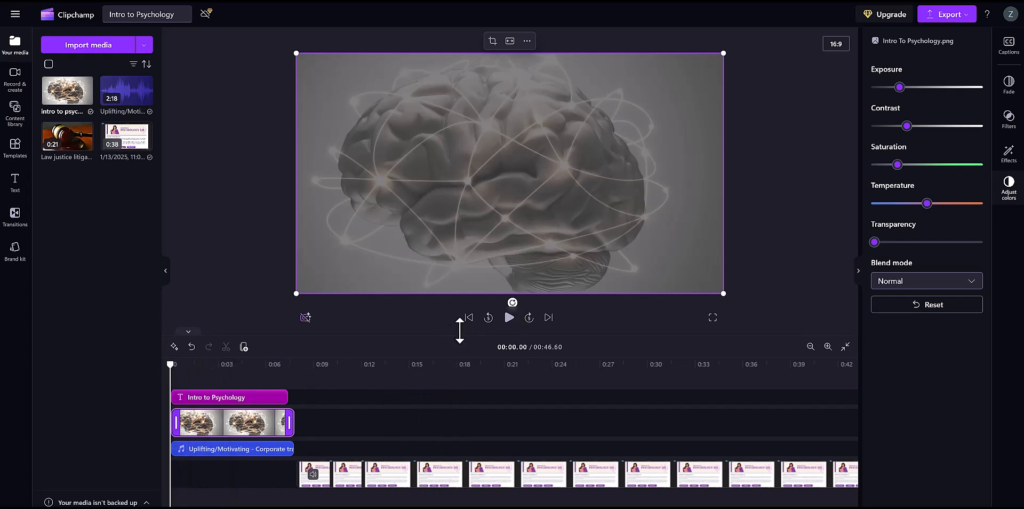
{"action": "left_click", "coordinate": [509, 317]}
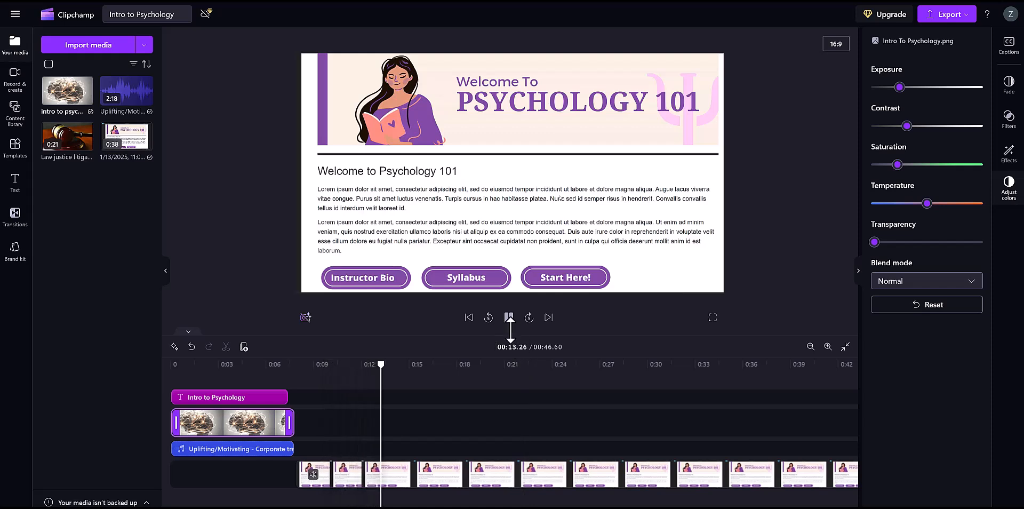
{"action": "left_click", "coordinate": [500, 363]}
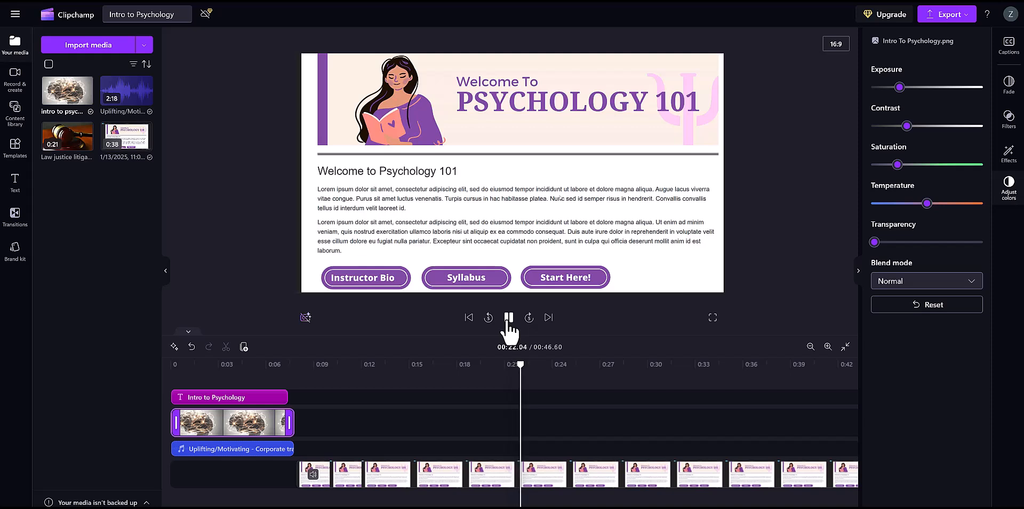
{"action": "left_click", "coordinate": [508, 319]}
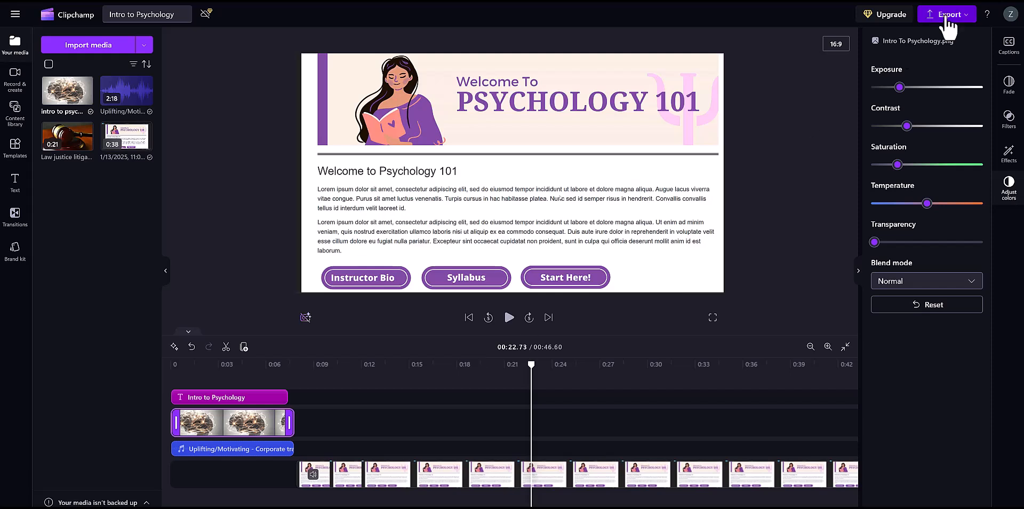
Export the video in 1080p and save it to the clipchamp folder as the MP4 "Intro to Psychology - Made with Clipchamp".
{"action": "left_click", "coordinate": [946, 15]}
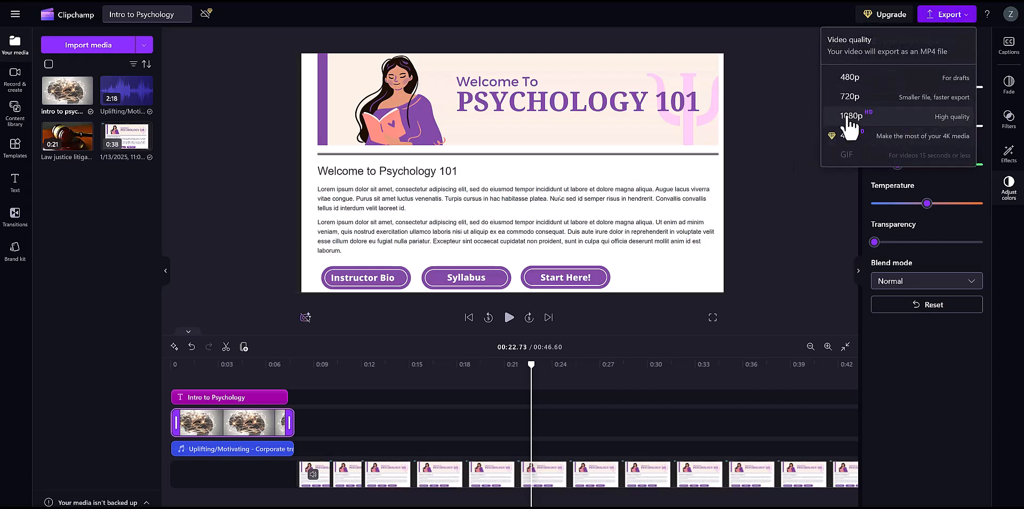
{"action": "left_click", "coordinate": [847, 154]}
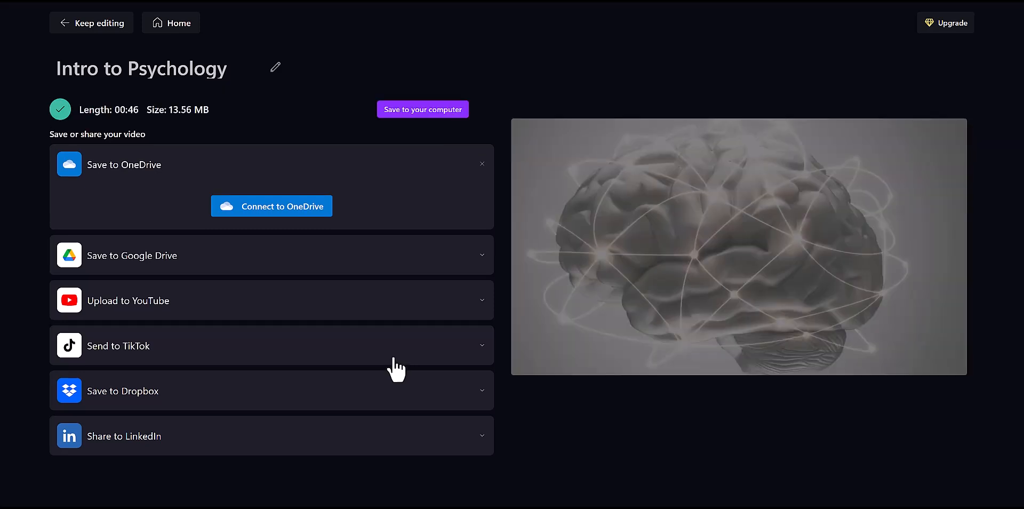
{"action": "left_click", "coordinate": [450, 112]}
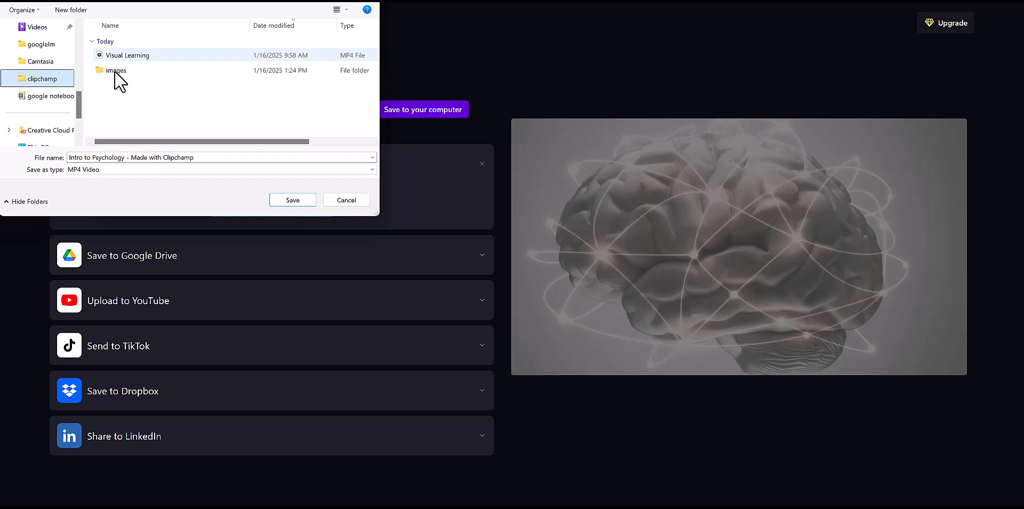
{"action": "left_click", "coordinate": [292, 201]}
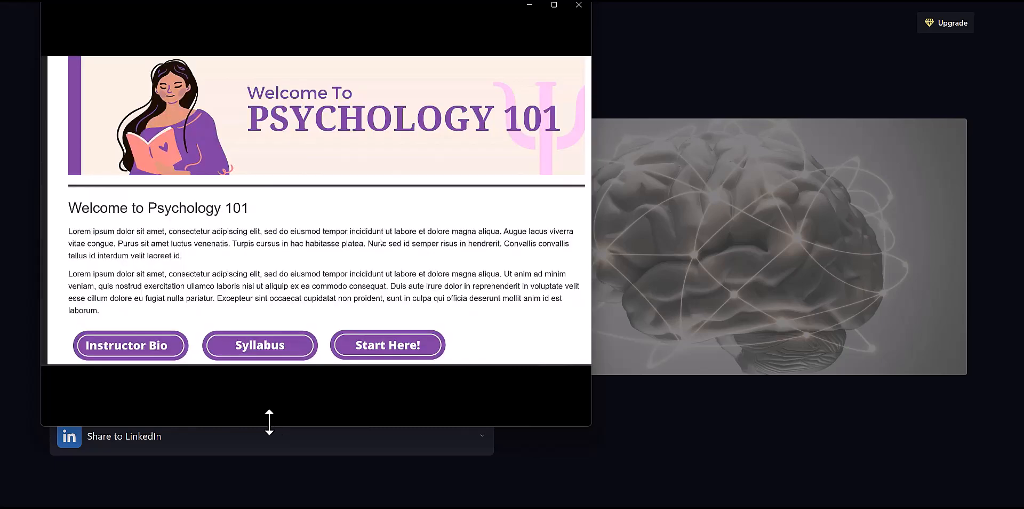
Check the exported Intro to Psychology video in Media Player and pause its playback.
{"action": "mouse_move", "coordinate": [224, 381]}
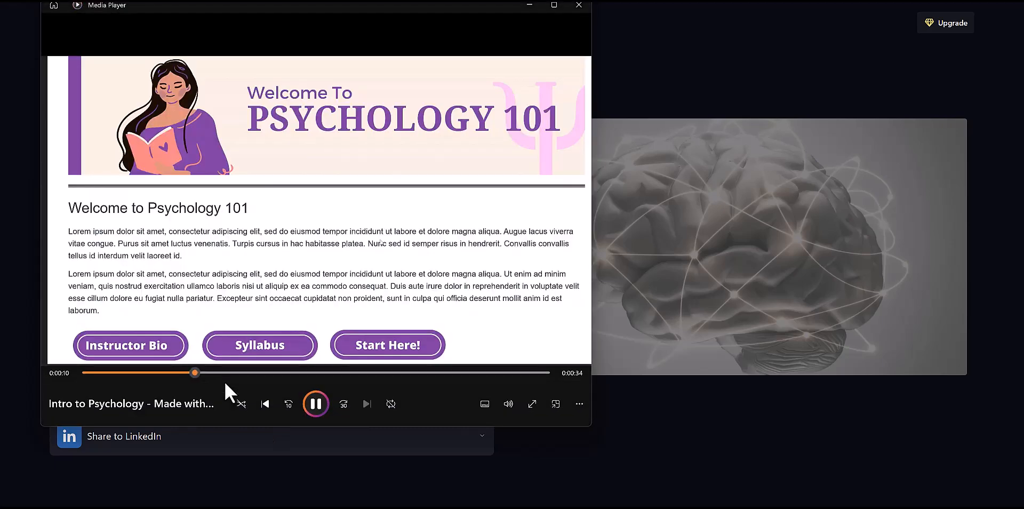
{"action": "left_click", "coordinate": [310, 398]}
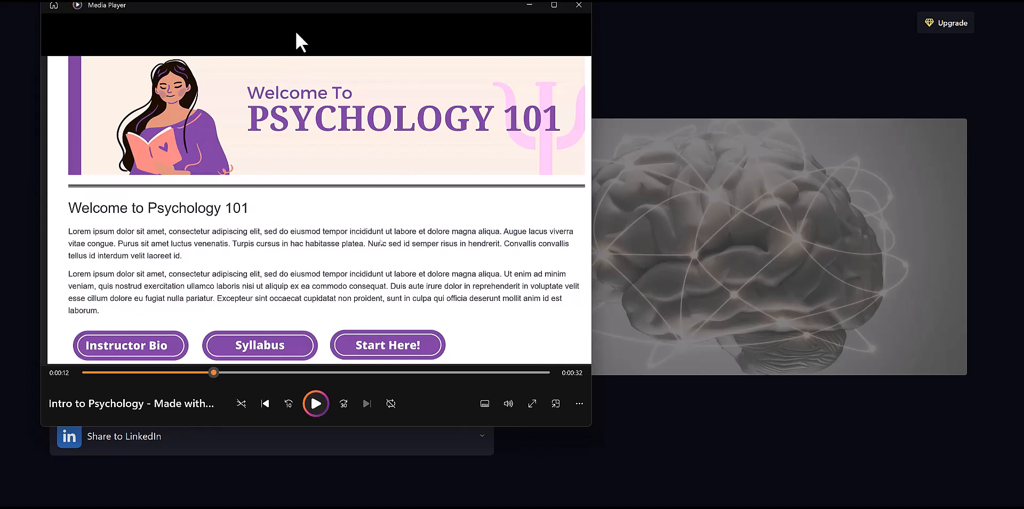